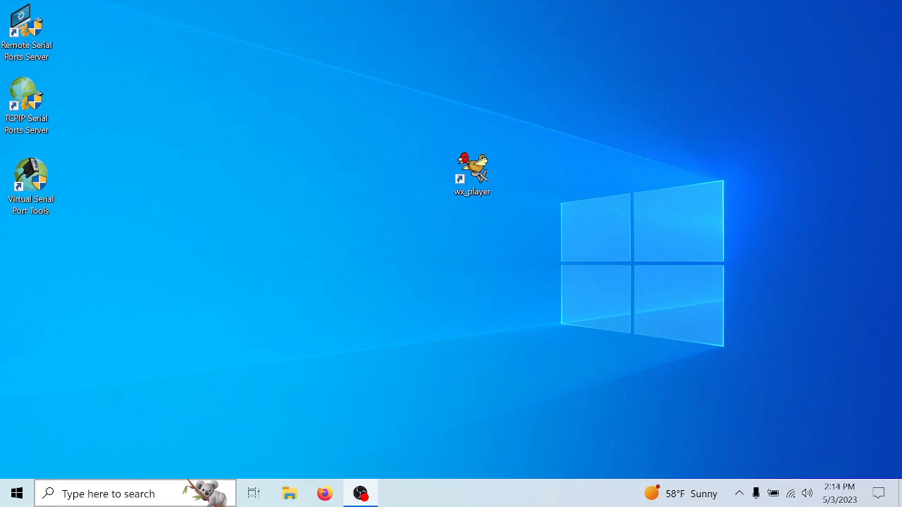
Open Device Manager, examine the USB serial devices listed under Ports (COM & LPT), and close it
left_click(124, 495)
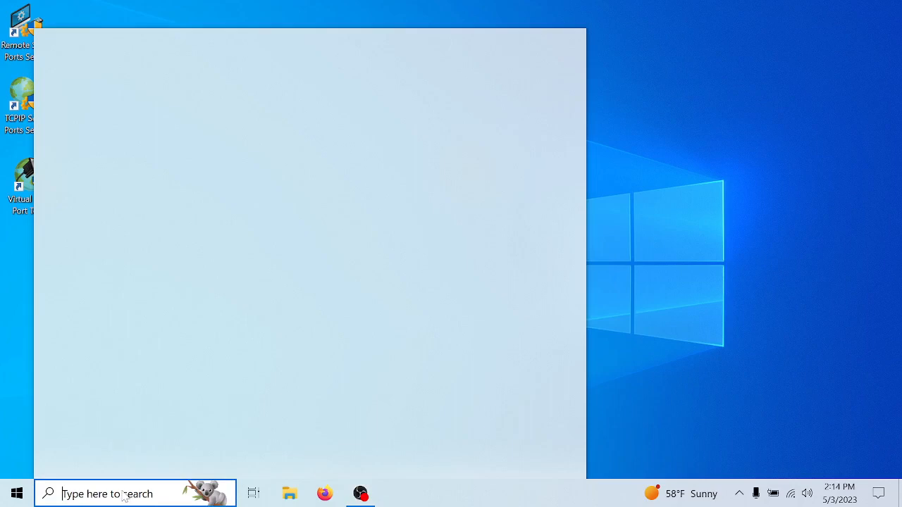
type("device ma")
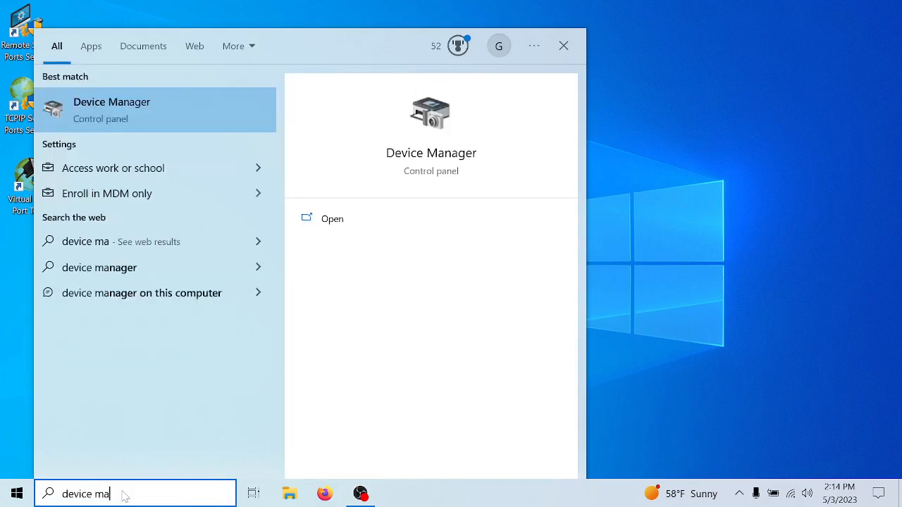
left_click(134, 108)
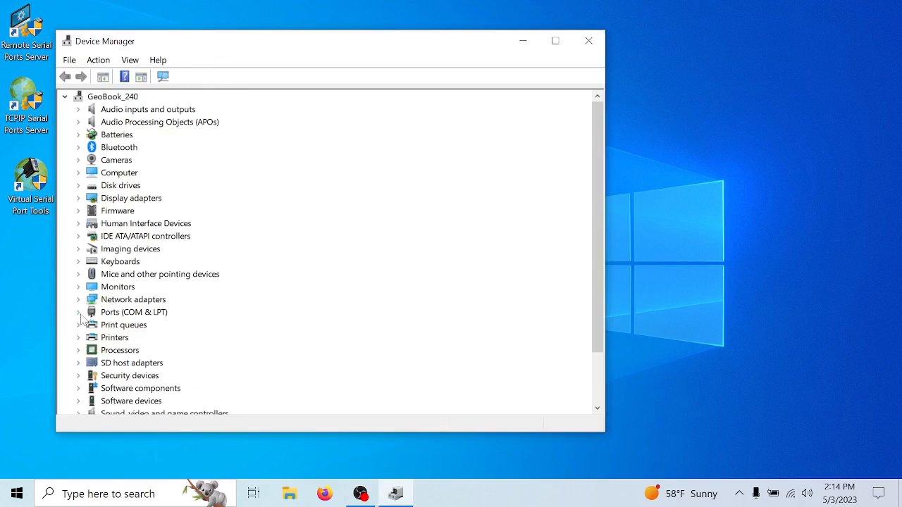
left_click(105, 315)
double_click(105, 315)
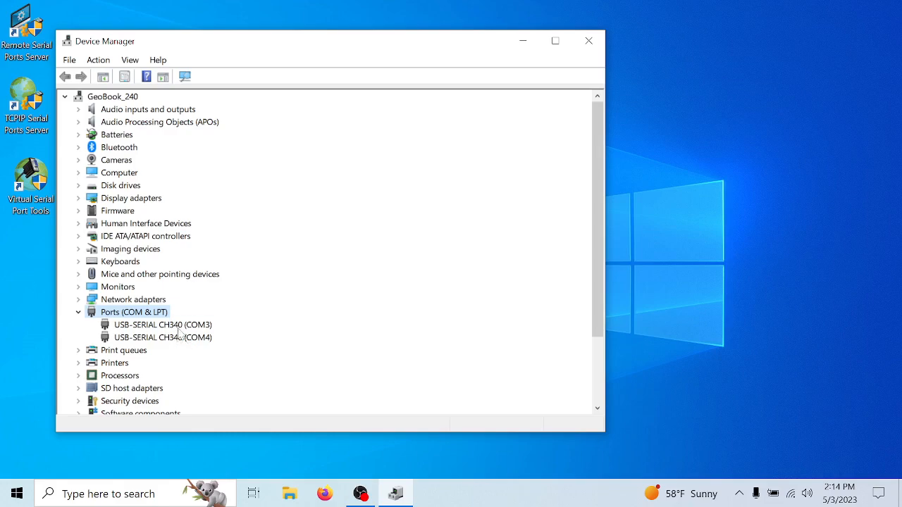
left_click(179, 329)
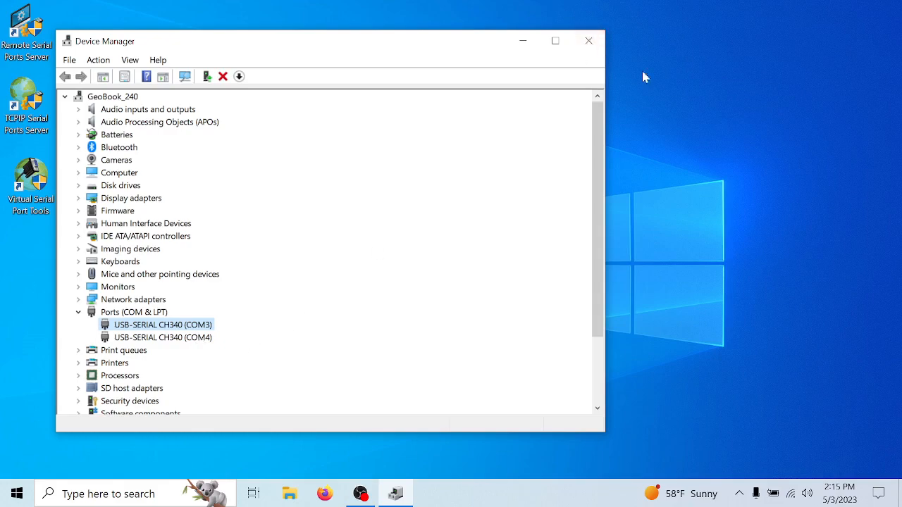
left_click(595, 43)
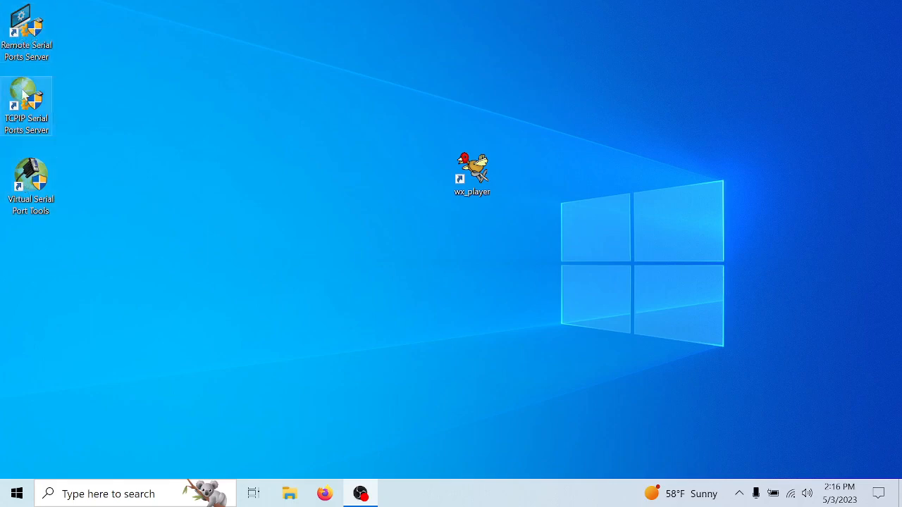
Move the Virtual Serial Port Tools shortcut to the middle of the desktop and launch it with limited features
left_click_drag(37, 178, 286, 252)
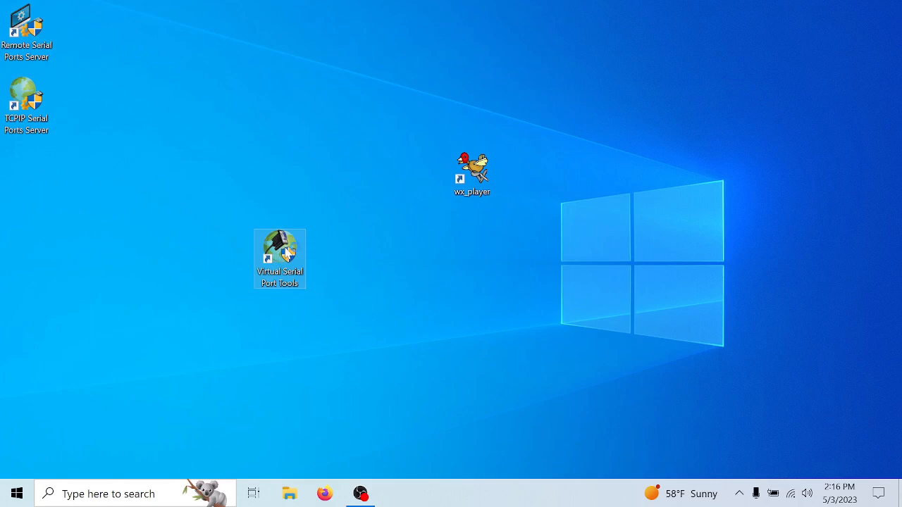
double_click(287, 252)
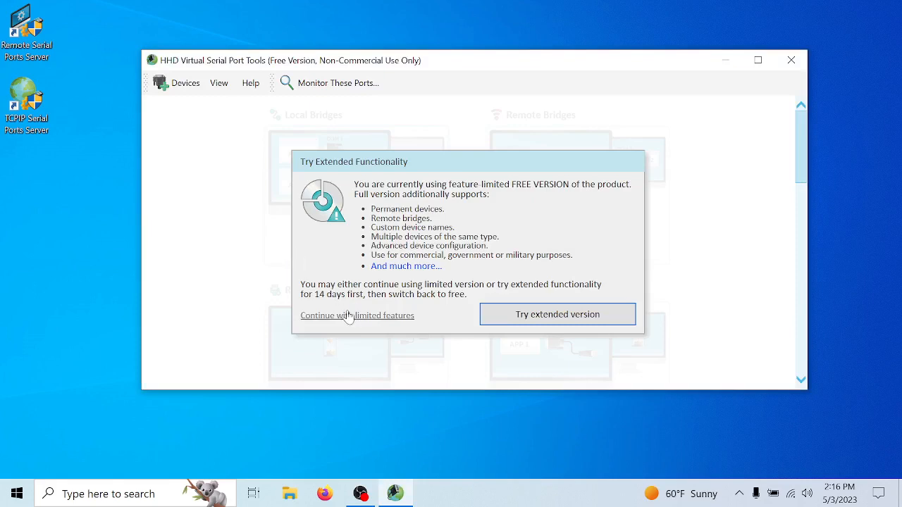
left_click(345, 316)
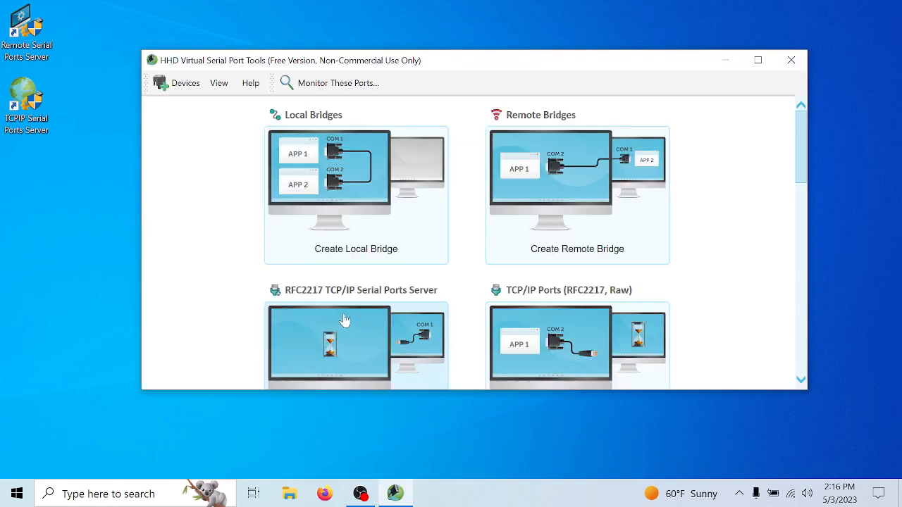
Share the USB-SERIAL CH340 (COM3) port as virtual port COM1, created as a non-permanent device, and dismiss the notification
left_click_drag(805, 129, 811, 238)
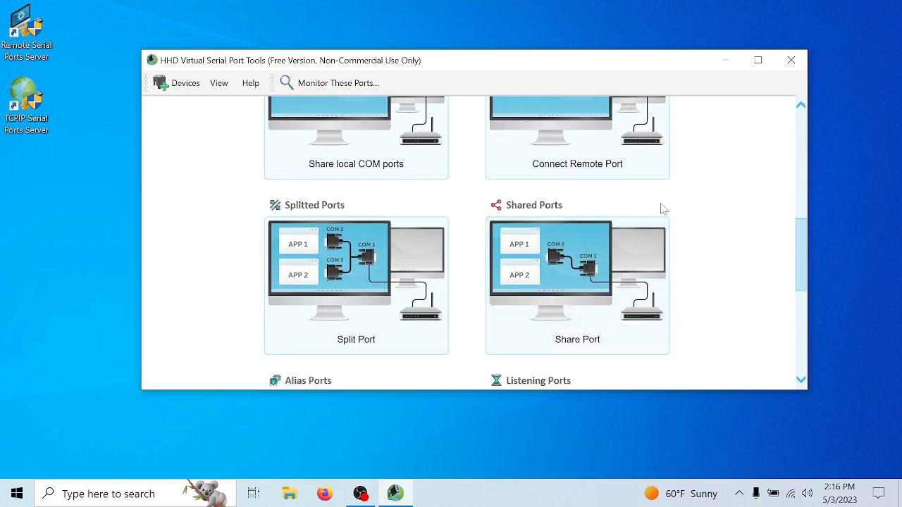
left_click(550, 263)
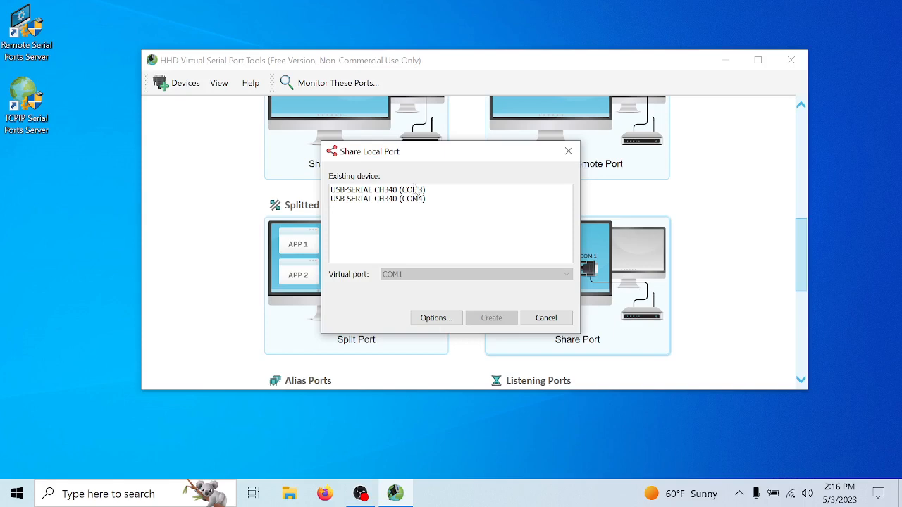
left_click(387, 194)
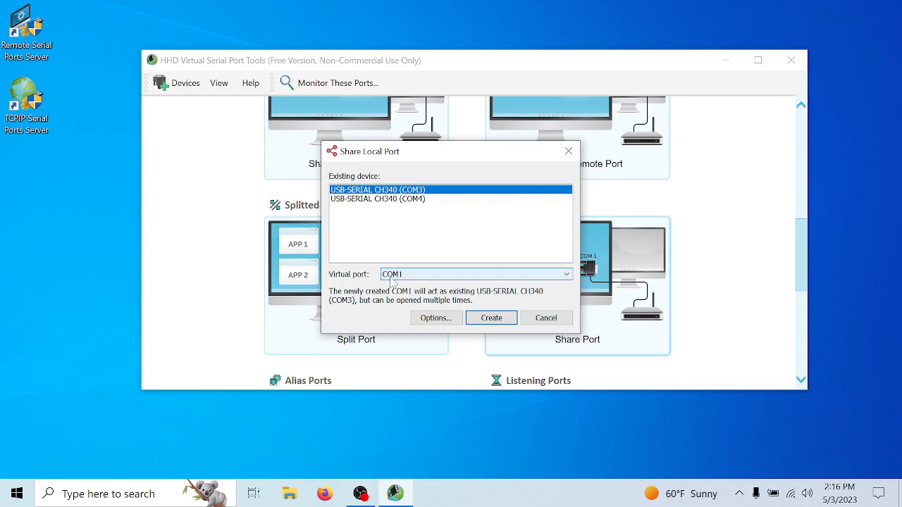
left_click(489, 319)
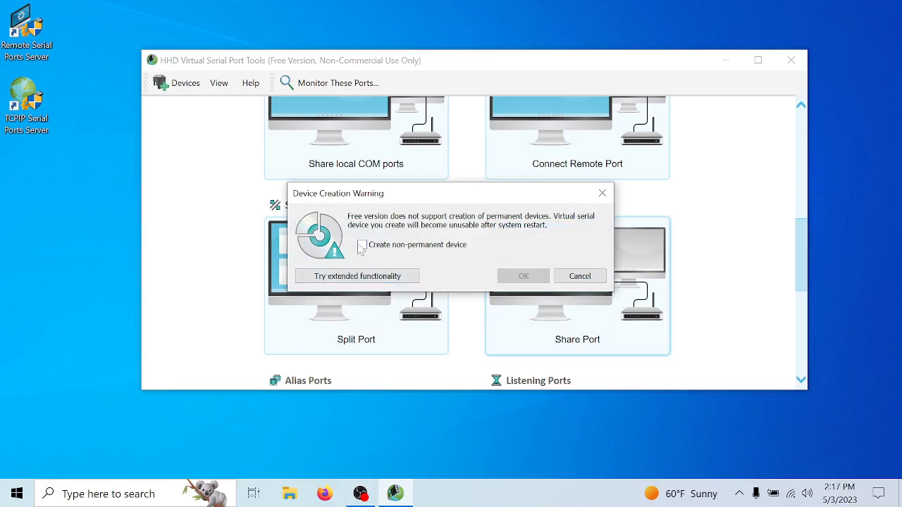
left_click(362, 245)
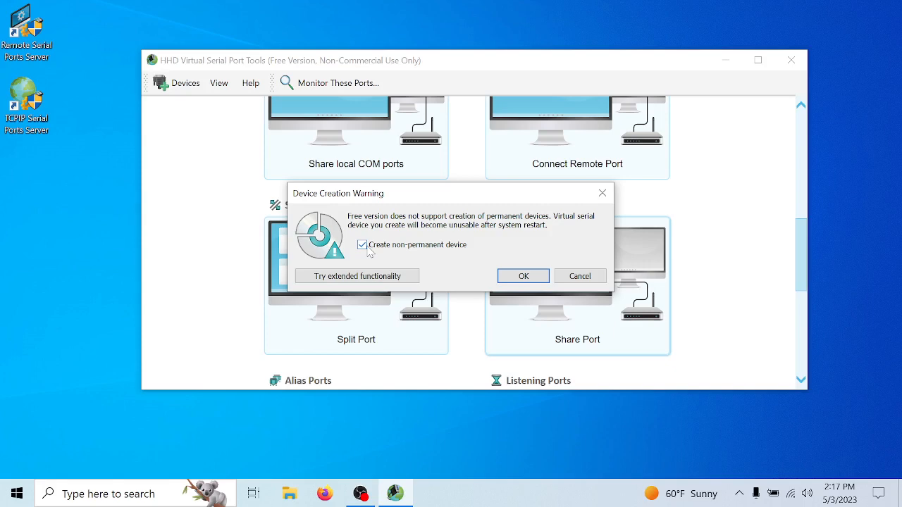
left_click(523, 276)
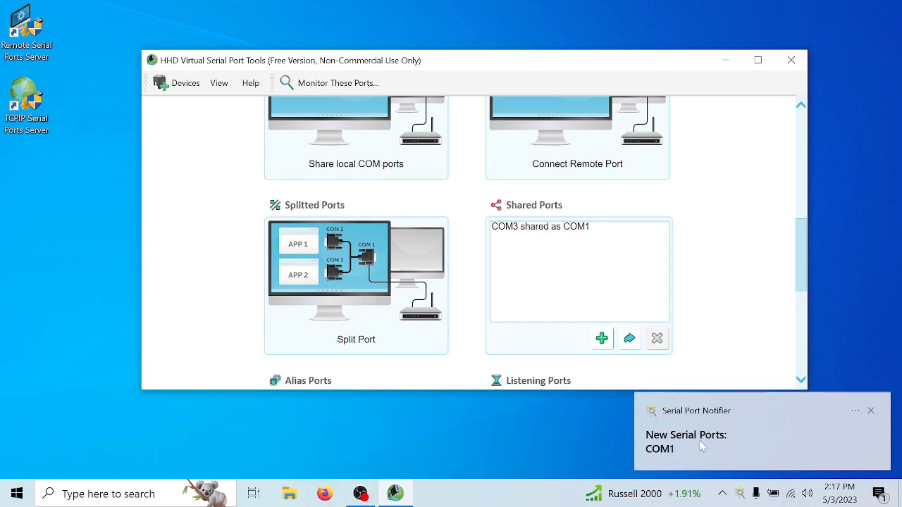
left_click(871, 410)
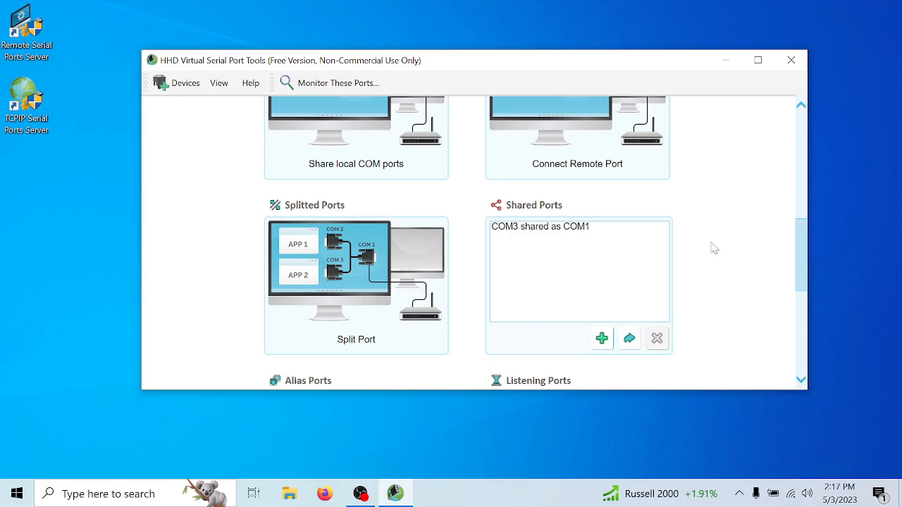
Minimize Virtual Serial Port Tools, then launch wx_player and set its COM port to COM1
left_click(725, 60)
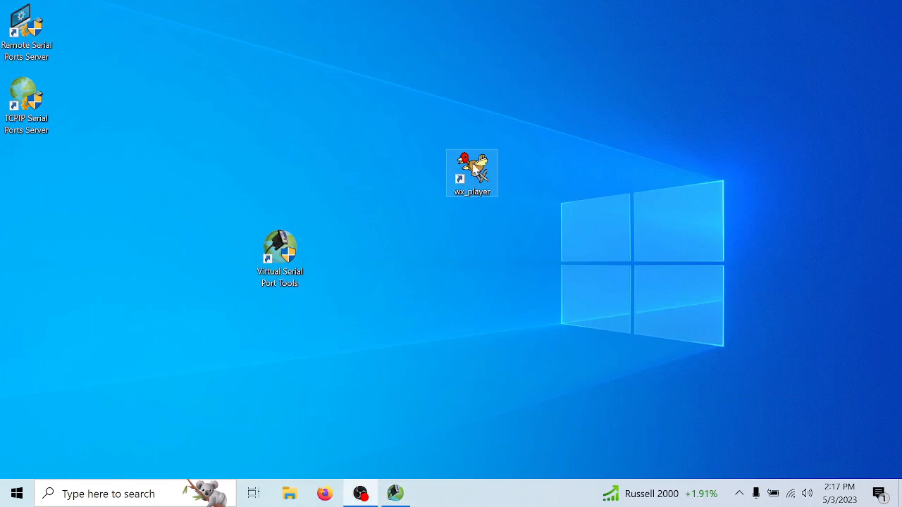
double_click(478, 168)
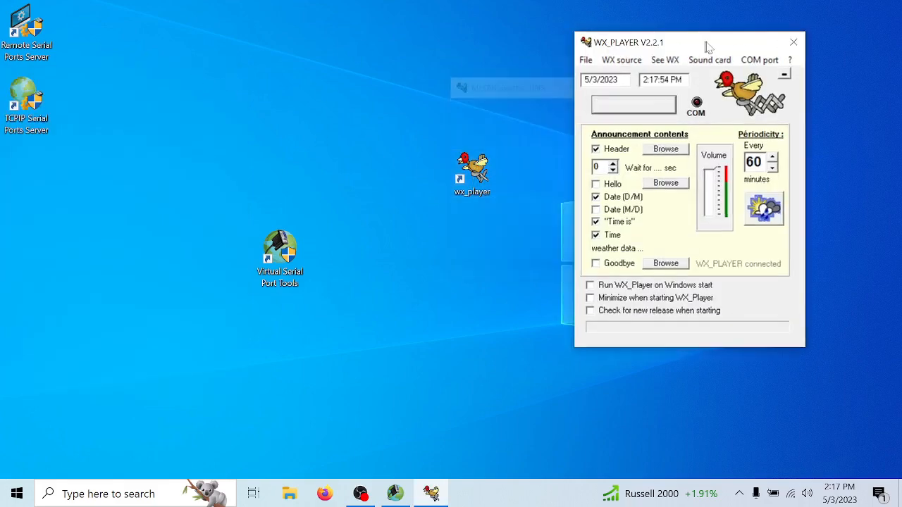
left_click_drag(708, 46, 664, 114)
left_click(716, 131)
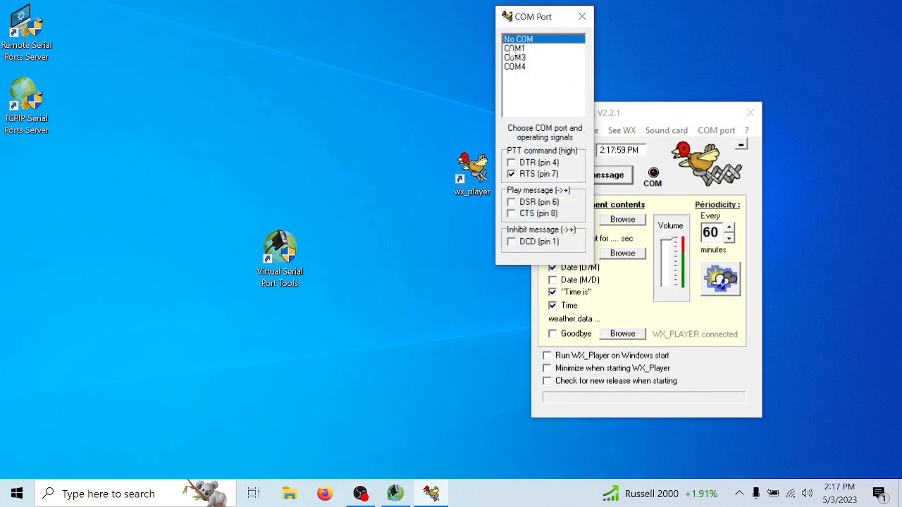
left_click(513, 49)
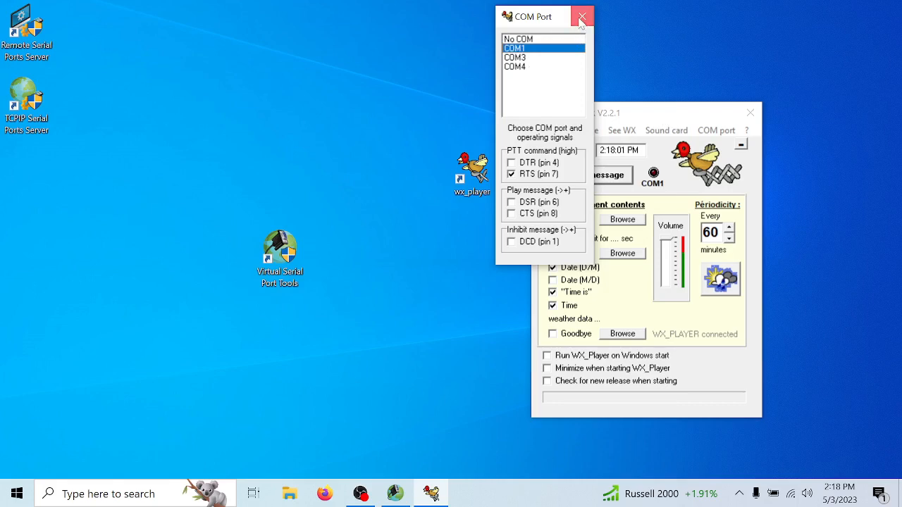
left_click(582, 18)
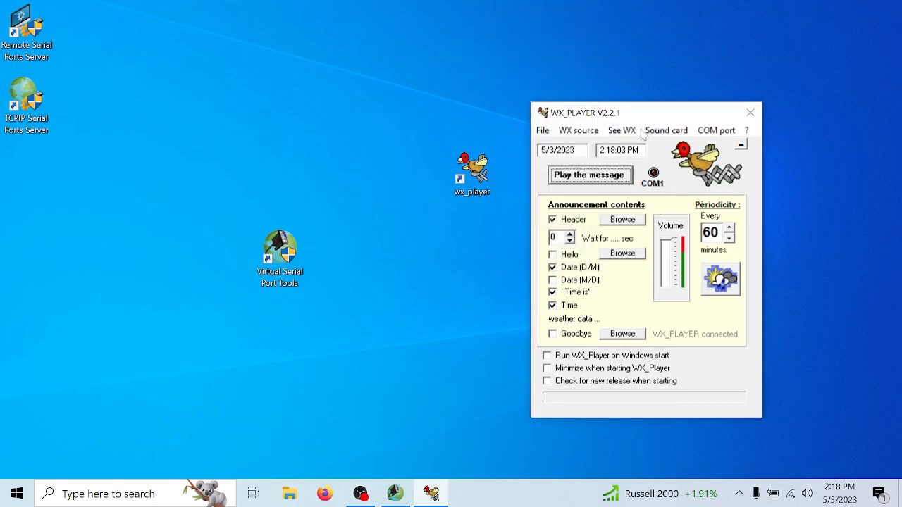
left_click_drag(652, 119, 712, 72)
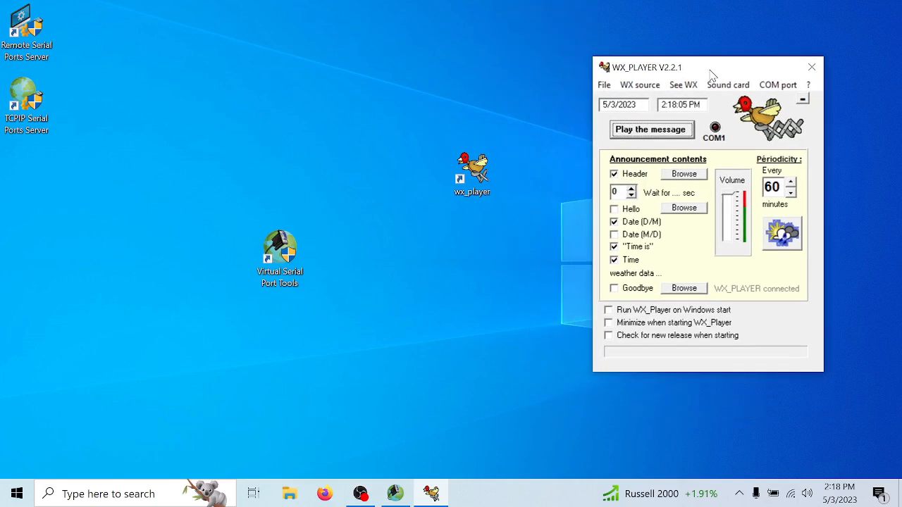
Start a second wx_player instance on COM1 and place its window beside the first one
left_click(477, 169)
double_click(478, 169)
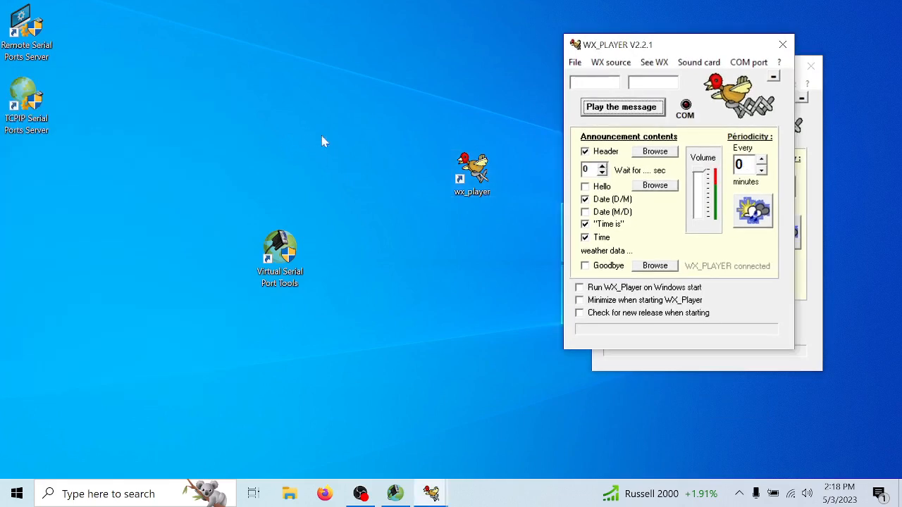
left_click(748, 63)
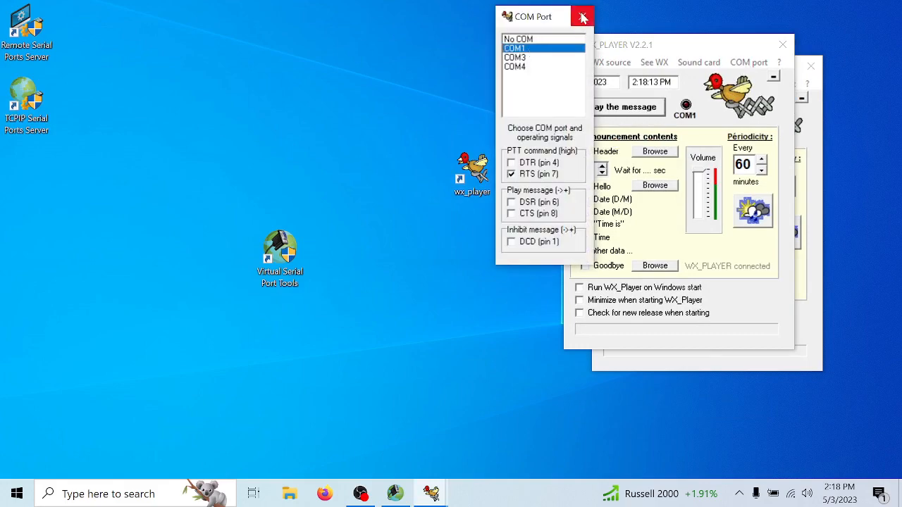
left_click(581, 17)
left_click_drag(681, 49, 459, 68)
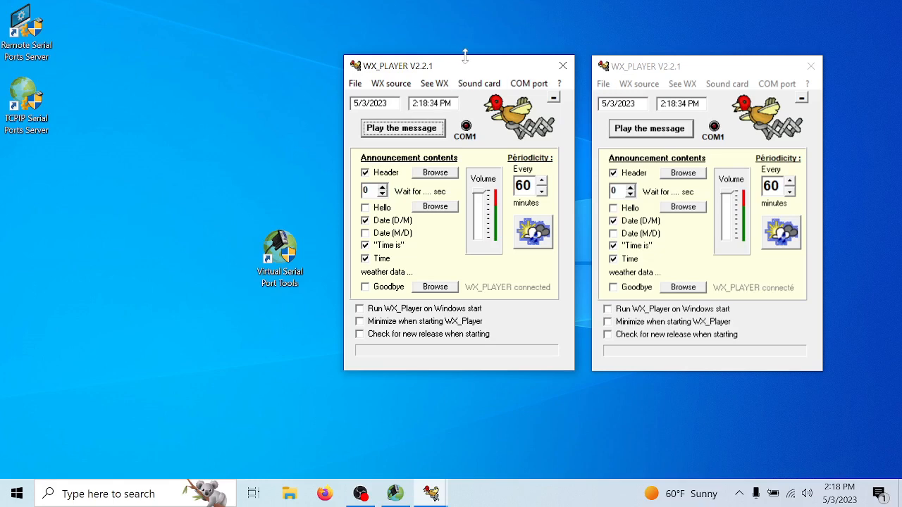
Close both wx_player windows, and delete the "COM3 shared as COM1" port in Virtual Serial Port Tools before closing it
left_click(570, 73)
left_click(807, 67)
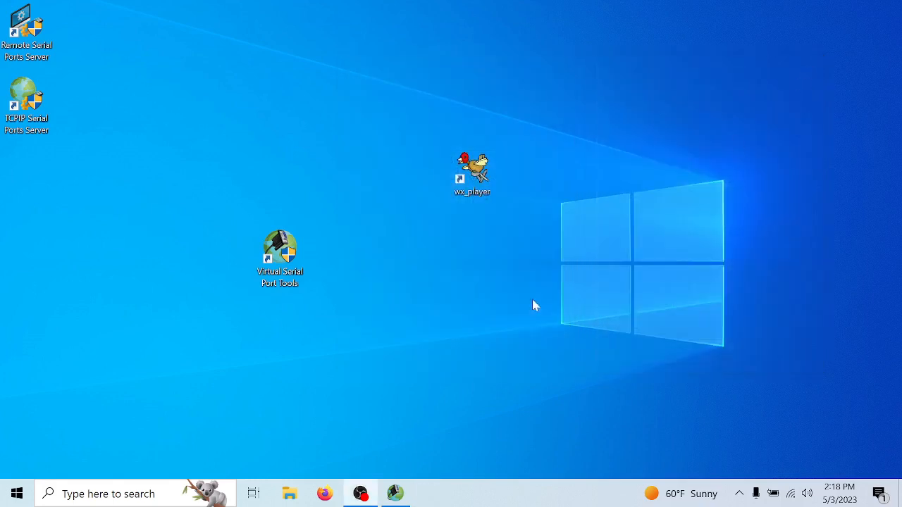
left_click(398, 495)
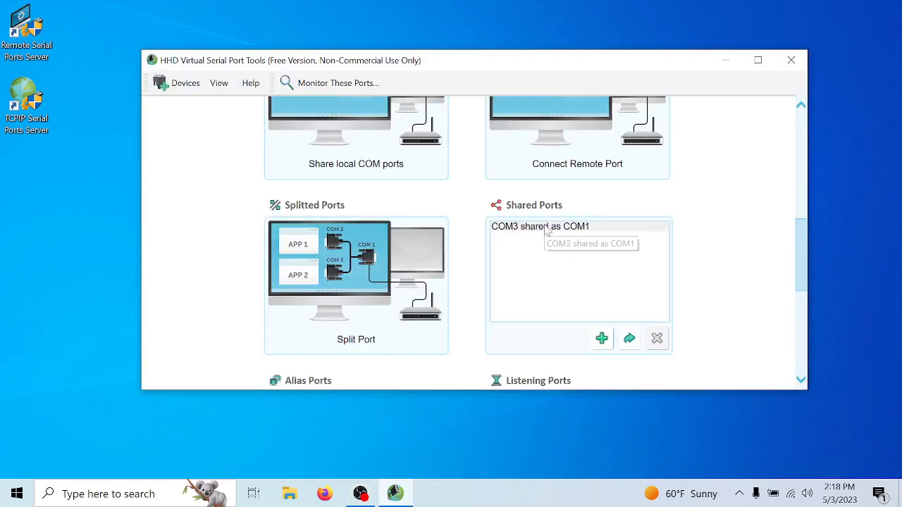
left_click(546, 229)
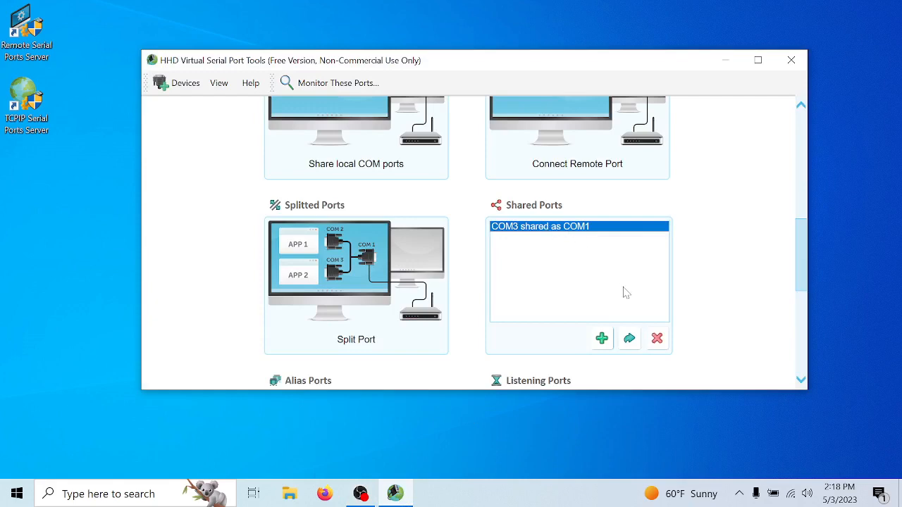
left_click(657, 340)
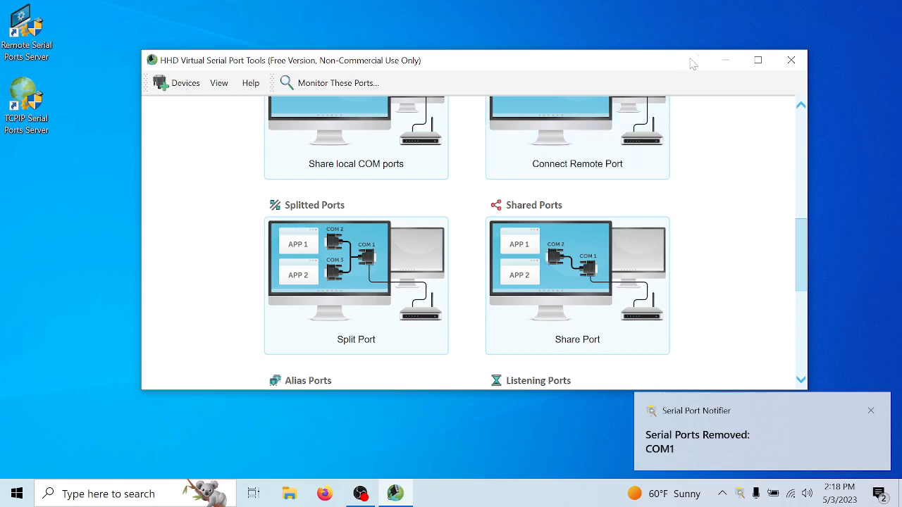
left_click(791, 62)
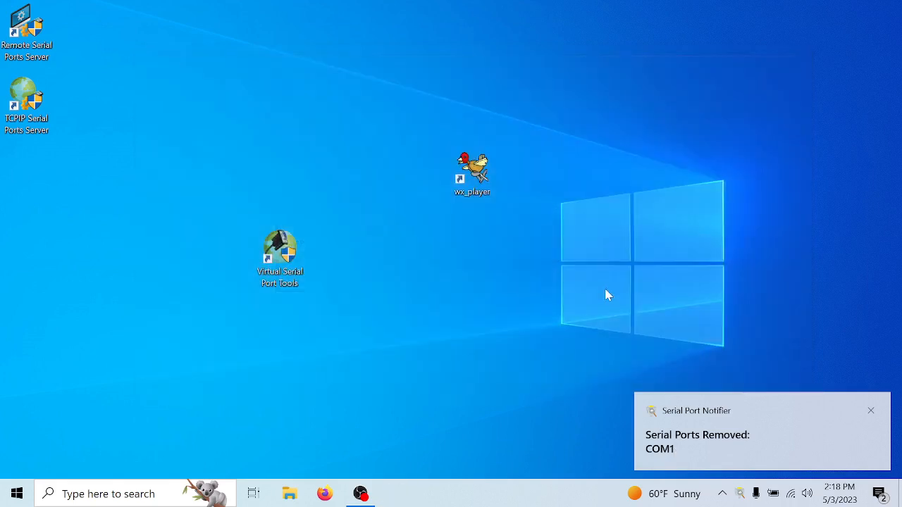
Relaunch wx_player, dismiss the COM port error, and set its COM port to COM3
double_click(477, 176)
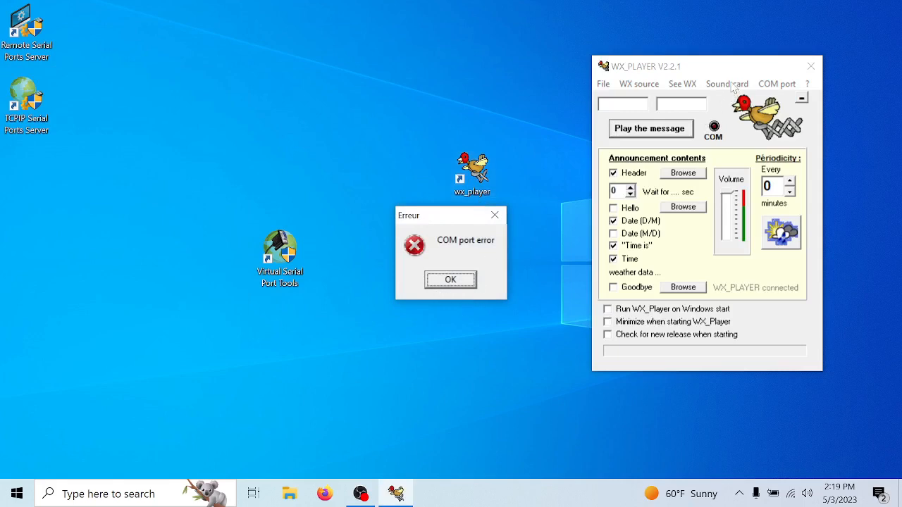
left_click(454, 282)
left_click(768, 84)
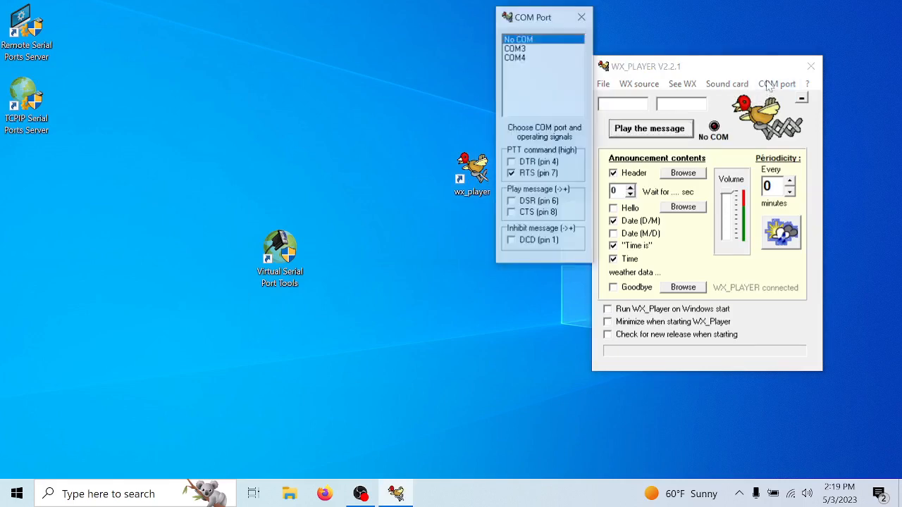
left_click(525, 49)
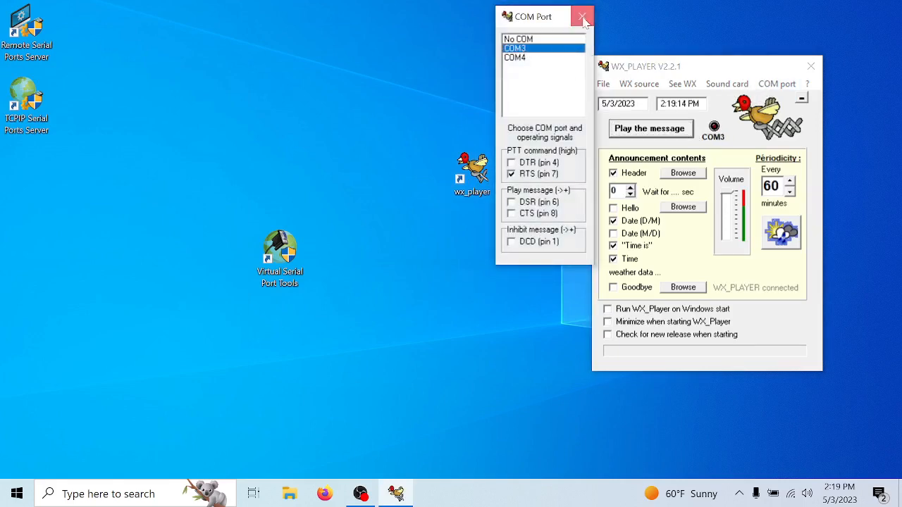
left_click(582, 16)
left_click_drag(718, 68, 743, 39)
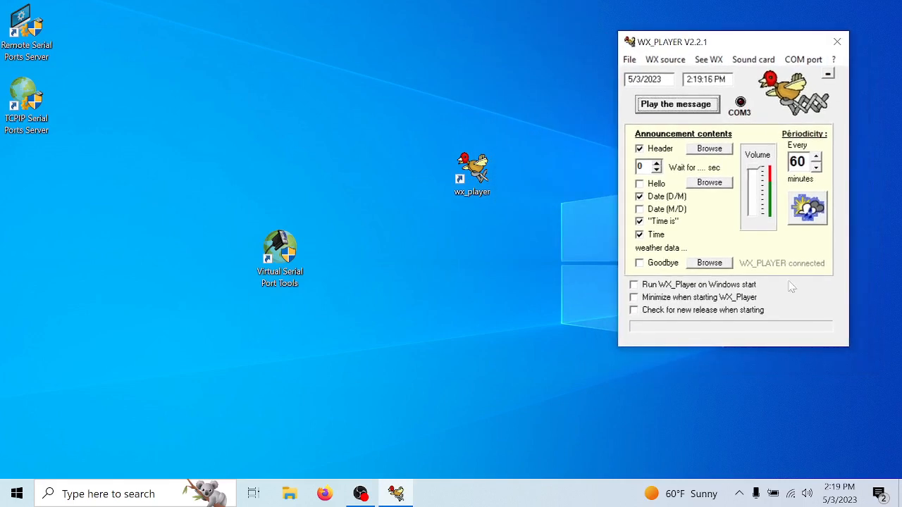
Launch a second wx_player instance alongside the one using COM3, and dismiss its startup error
left_click(479, 169)
double_click(478, 167)
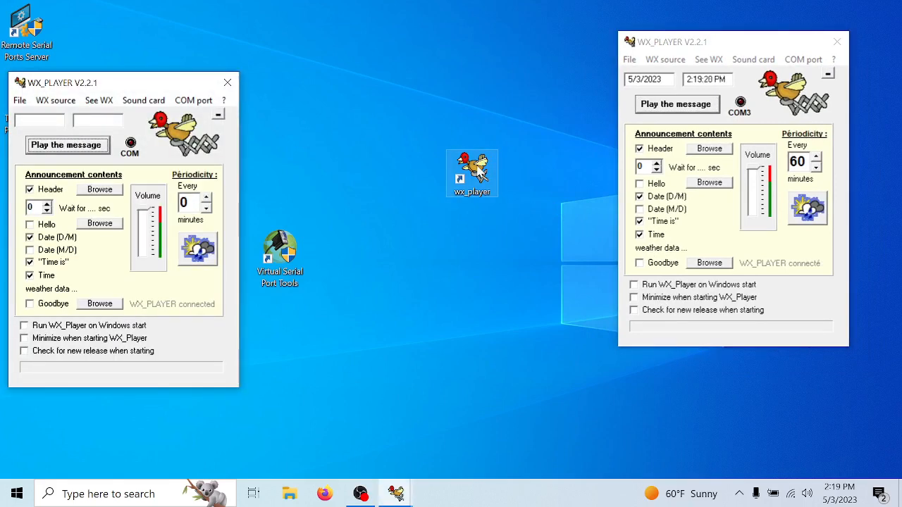
left_click(451, 279)
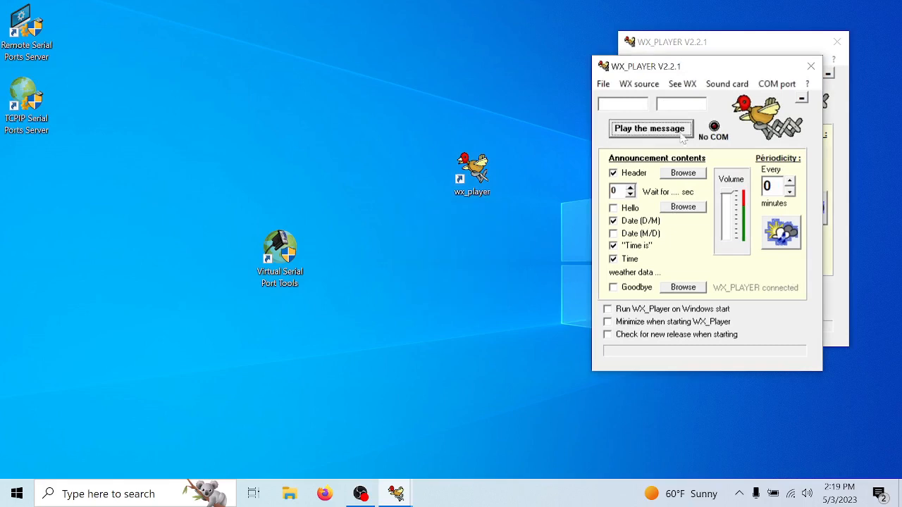
Try twice to set the second wx_player instance's COM port to COM3, dismissing each error, and close the port settings
left_click(782, 84)
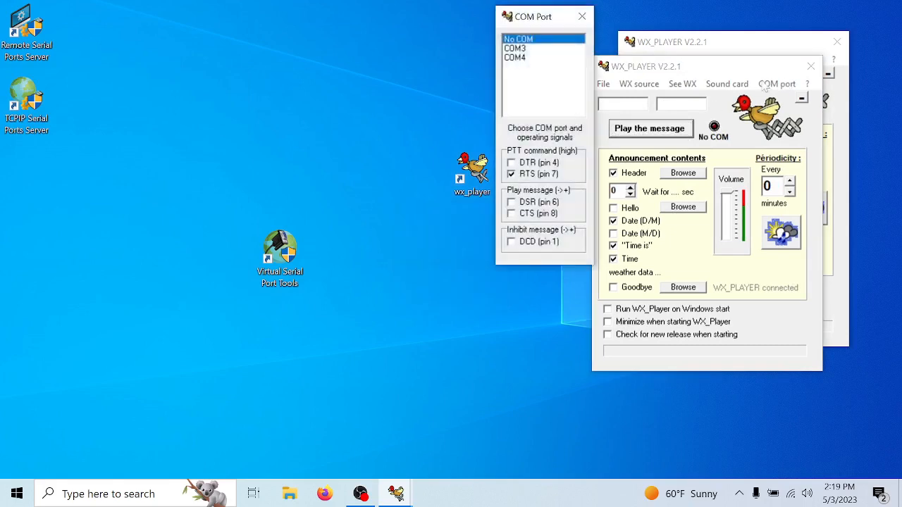
left_click(520, 48)
left_click(454, 282)
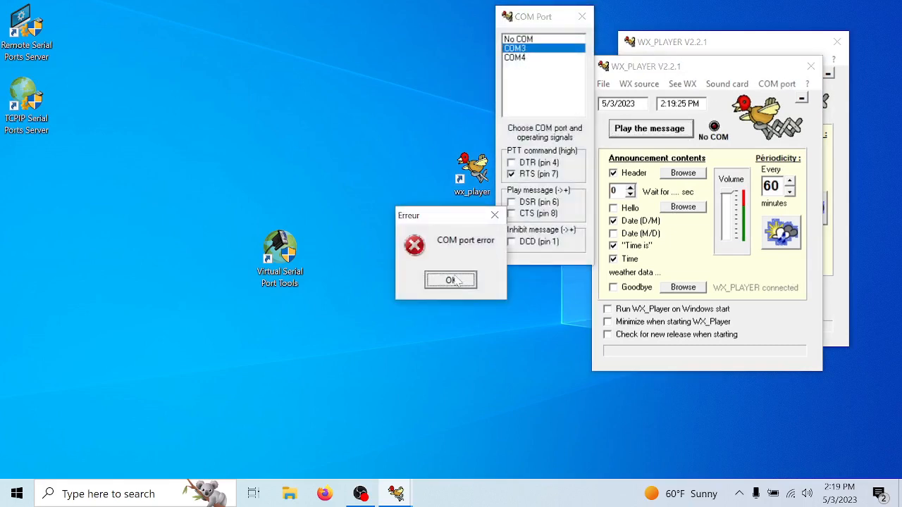
left_click(515, 49)
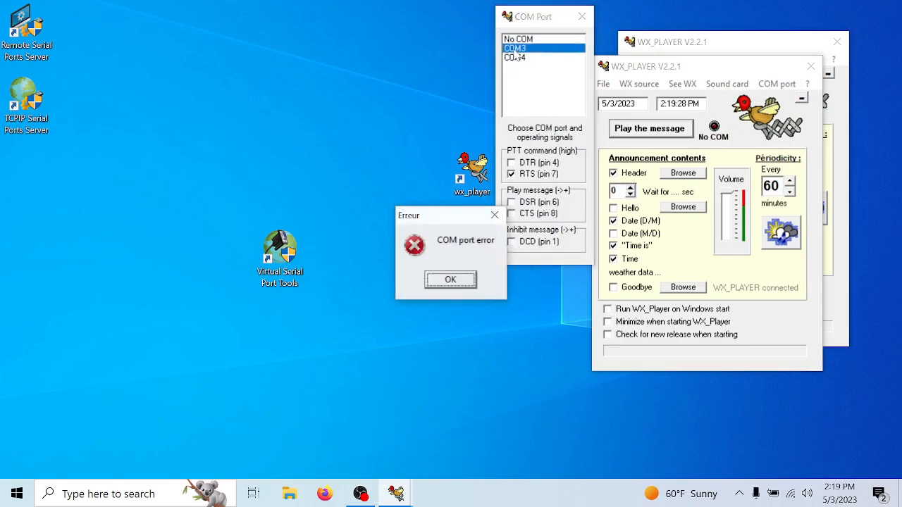
left_click(450, 281)
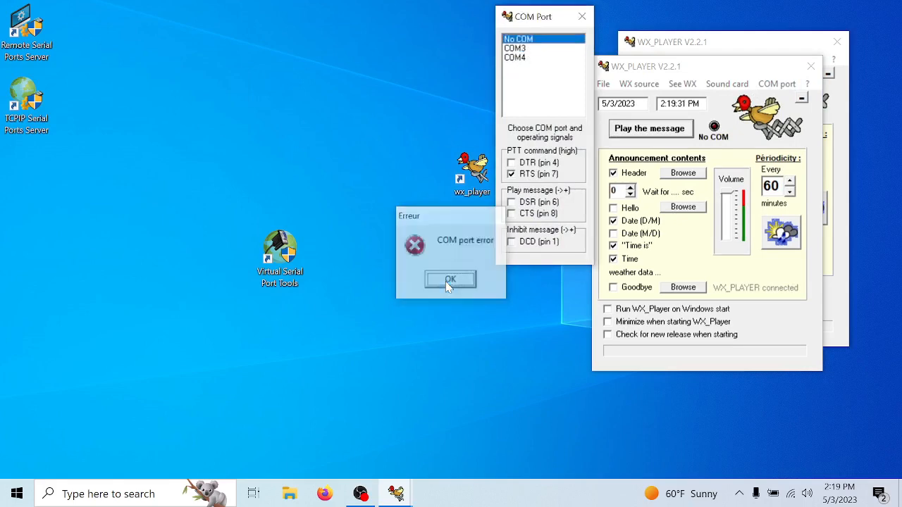
left_click(581, 16)
Place the second wx_player window beside the first, and close both instances
left_click_drag(686, 71, 430, 44)
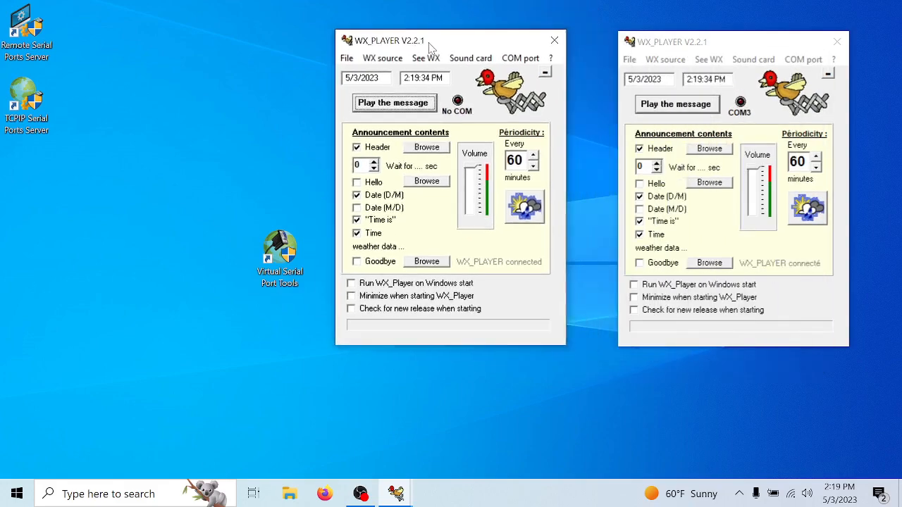
left_click(553, 43)
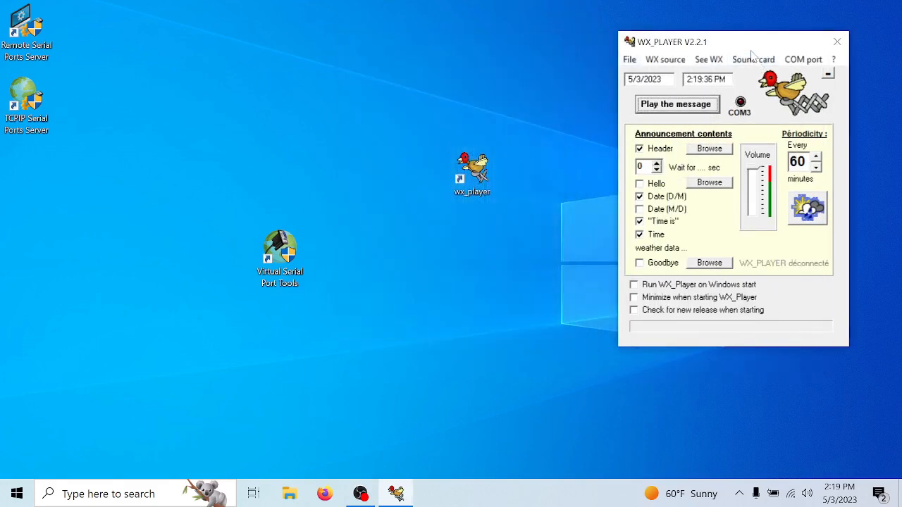
left_click_drag(747, 44, 639, 42)
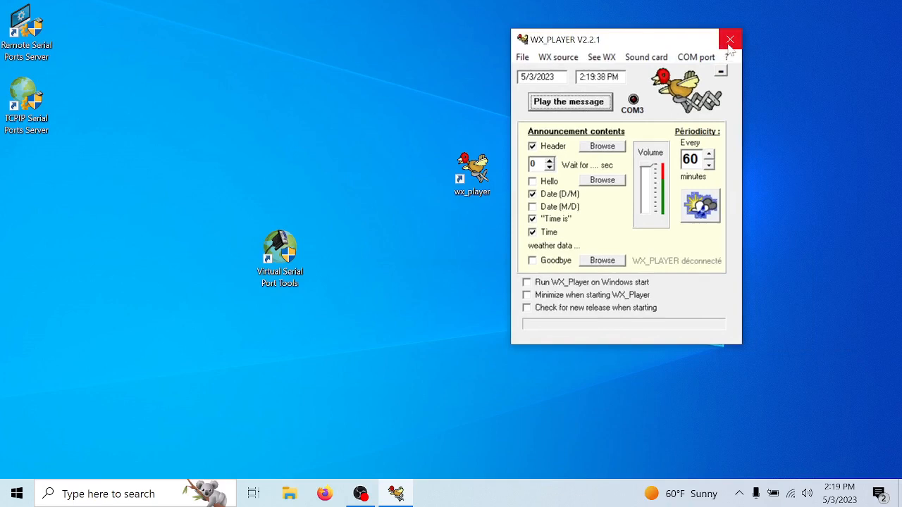
left_click(730, 40)
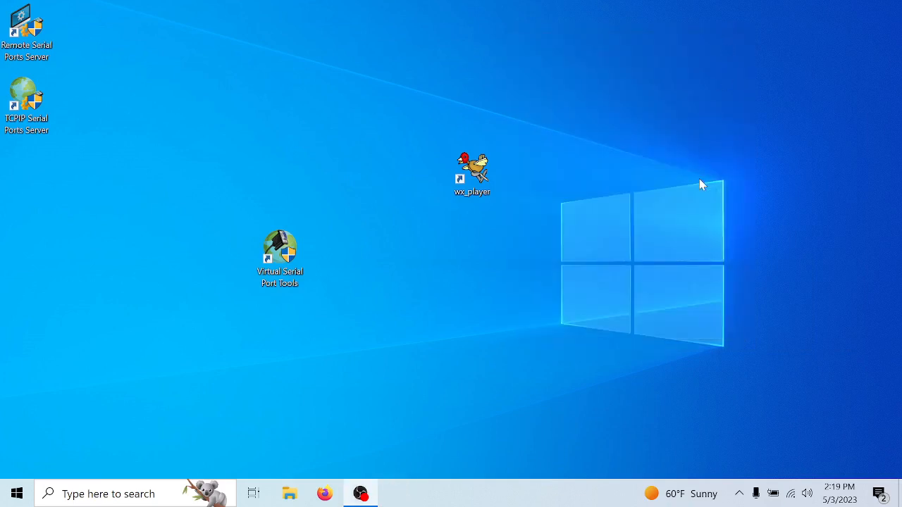